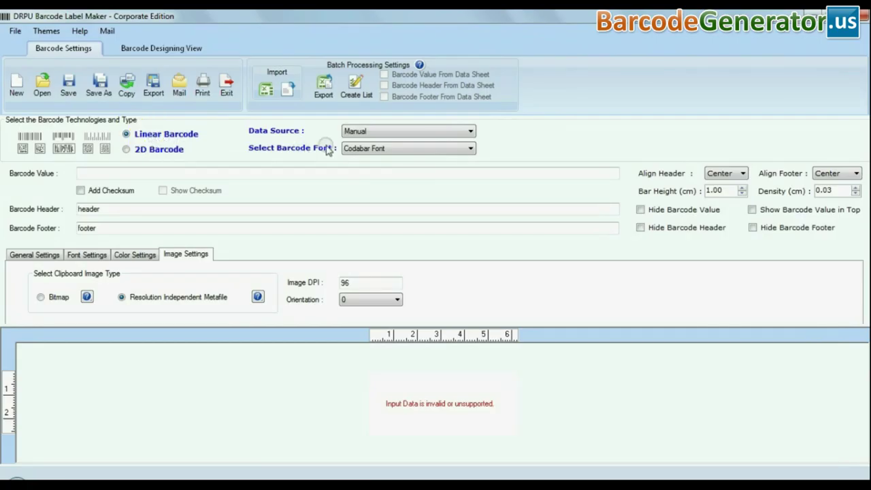
# Keep Manual as the data source and bring up the barcode font list.
pyautogui.click(377, 133)
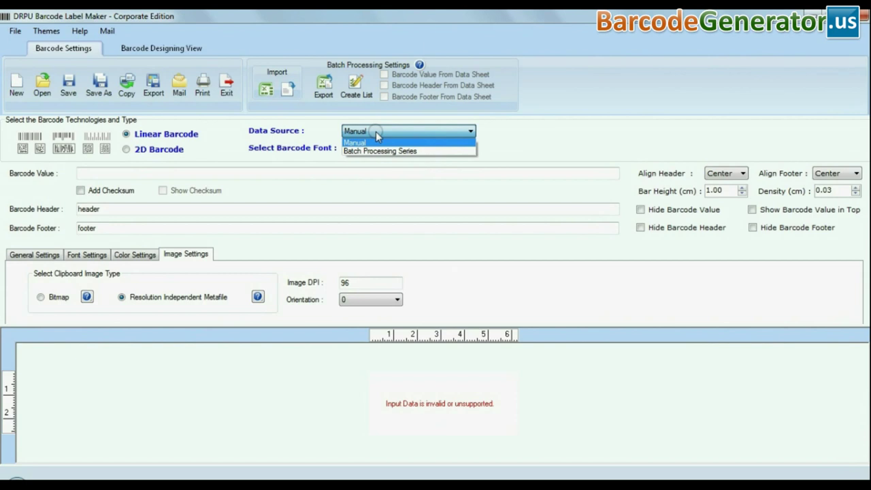
pyautogui.click(373, 142)
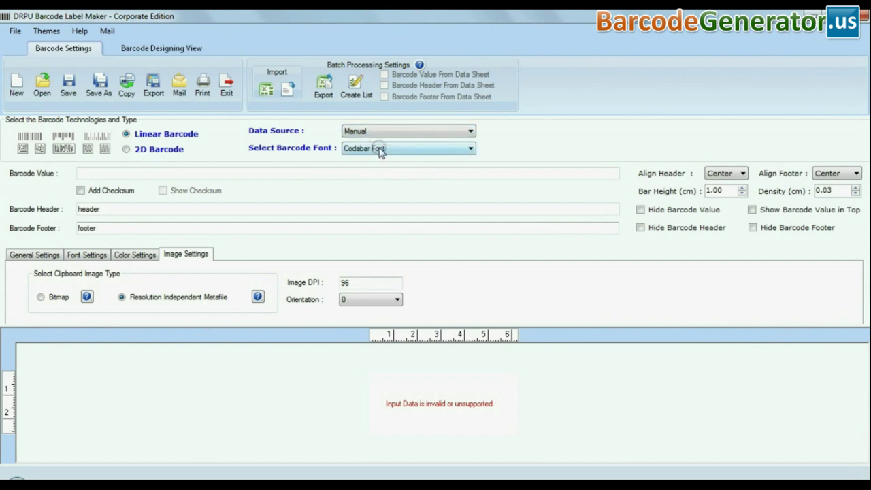
pyautogui.click(382, 151)
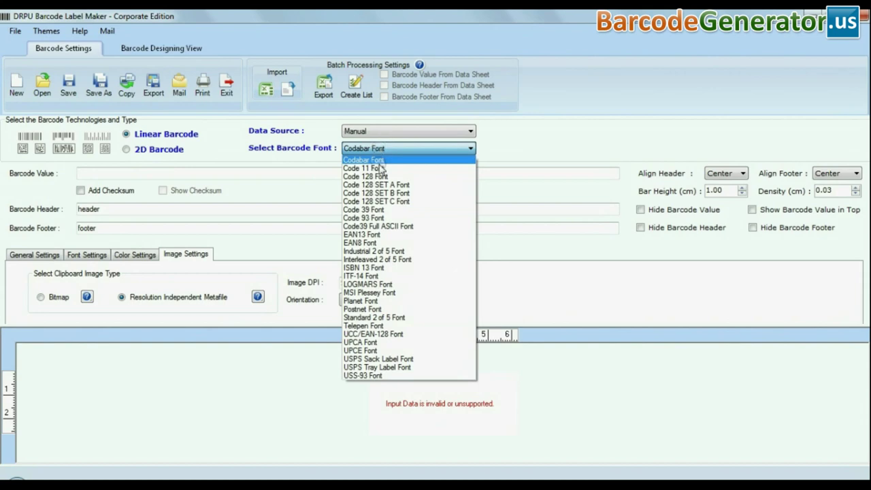
# Choose the Code 39 font and enter barcode value 00082144.
pyautogui.click(379, 210)
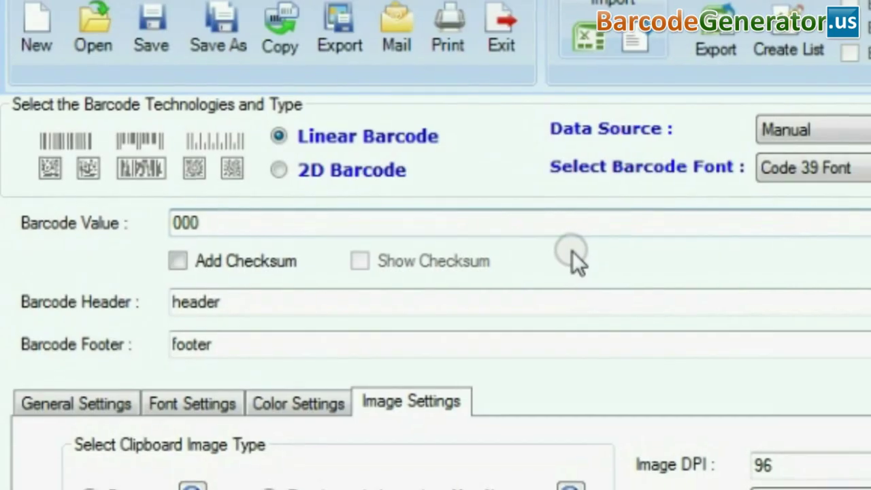
pyautogui.write('82144')
pyautogui.press('Tab')
pyautogui.press('space')
pyautogui.press('Tab')
pyautogui.press('space')
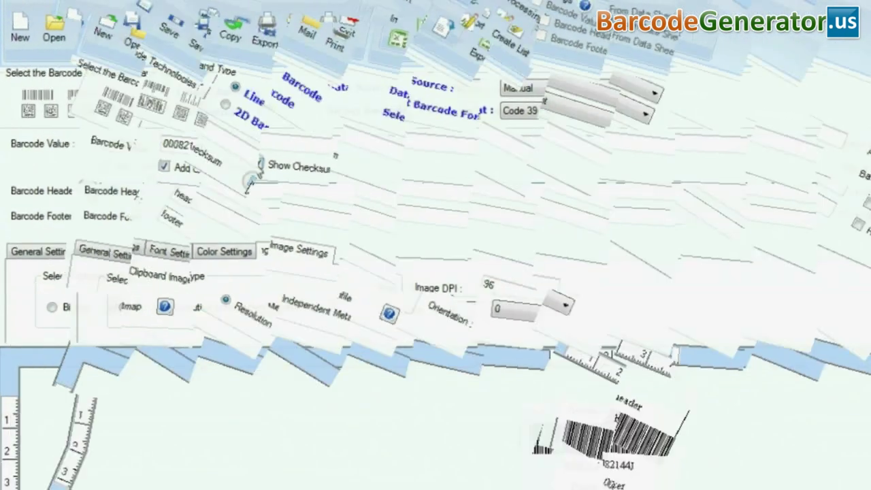
# Set the header text to 'Header' and the footer text to 'Footer'.
pyautogui.write('H')
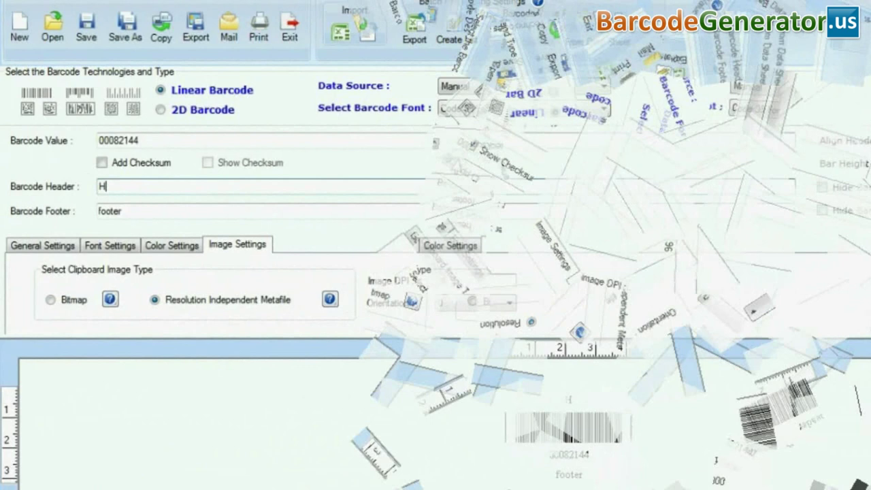
pyautogui.write('eader')
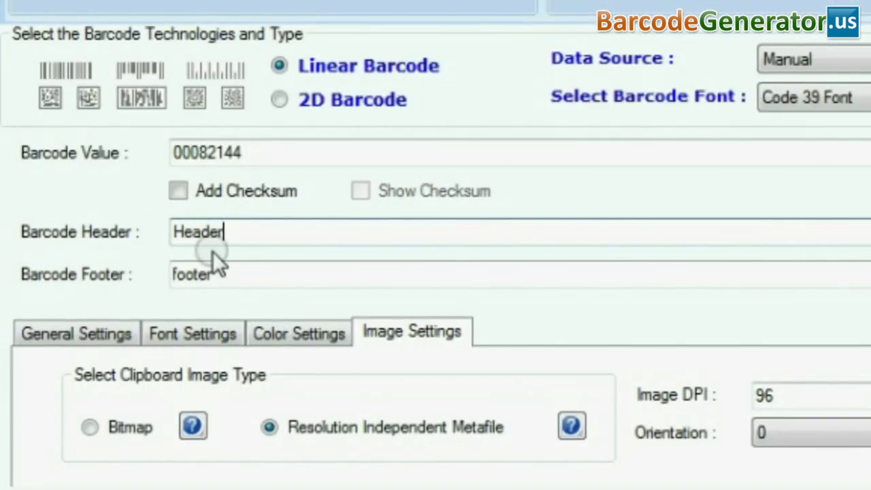
pyautogui.moveTo(229, 272); pyautogui.dragTo(122, 257)
pyautogui.write('Fo')
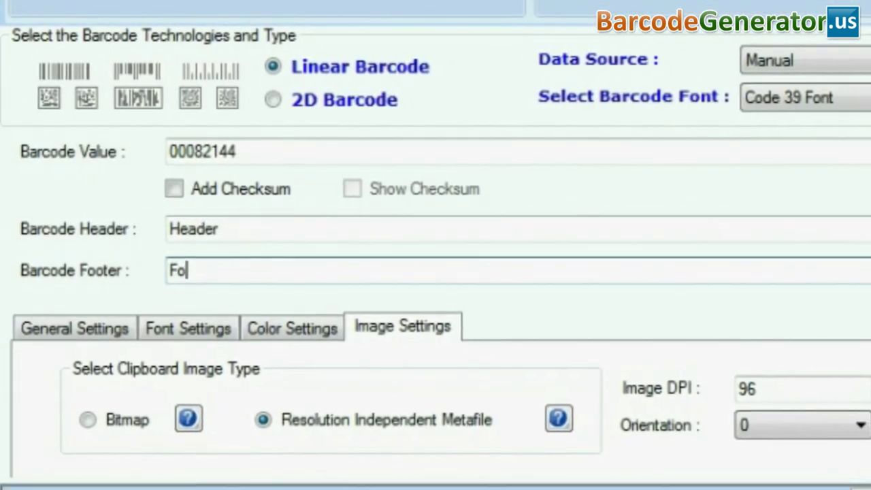
pyautogui.write('oter')
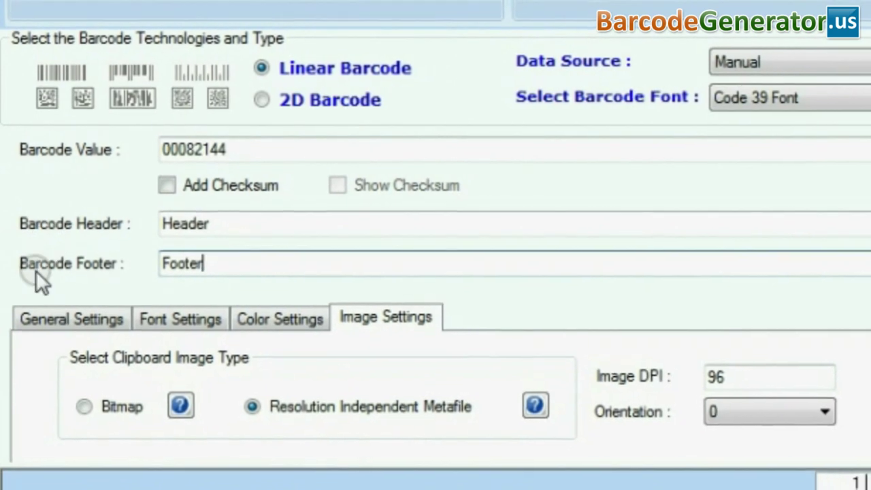
# Set the vertical bearer bar to 2, leaving horizontal bearer bar 0 and narrow-to-wide ratio 2.
pyautogui.click(61, 318)
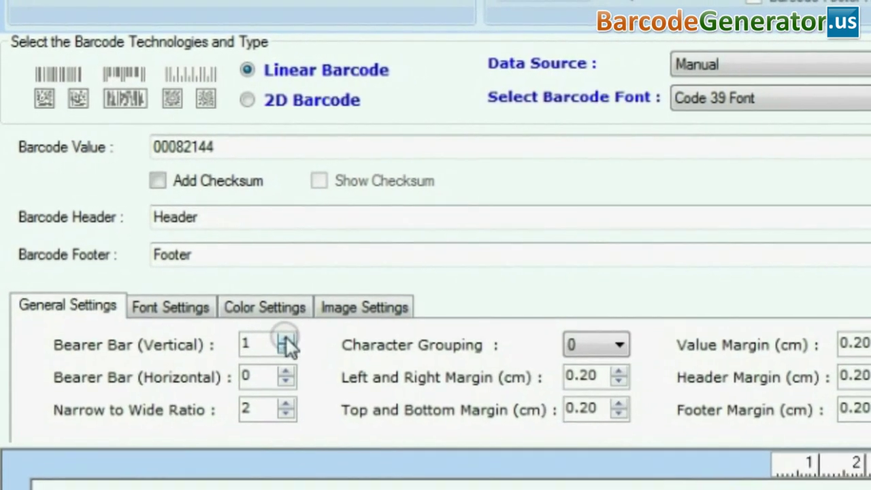
pyautogui.click(285, 339)
pyautogui.click(286, 339)
pyautogui.click(286, 349)
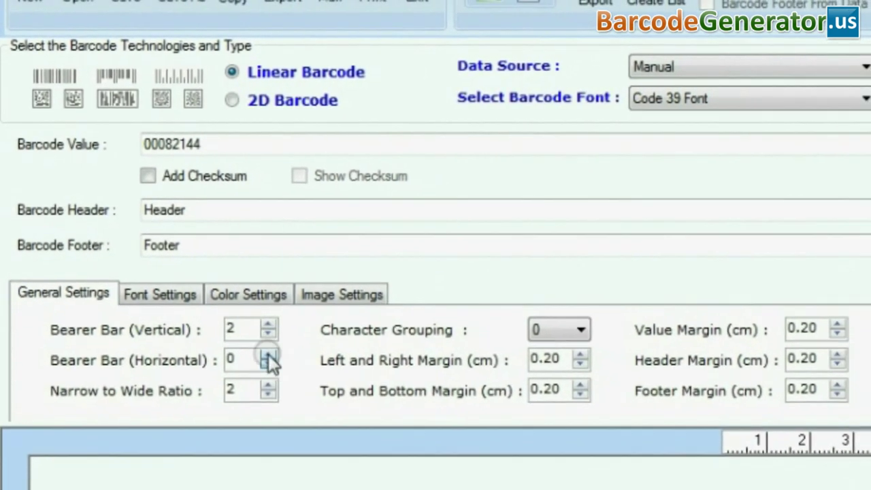
pyautogui.click(269, 355)
pyautogui.click(269, 365)
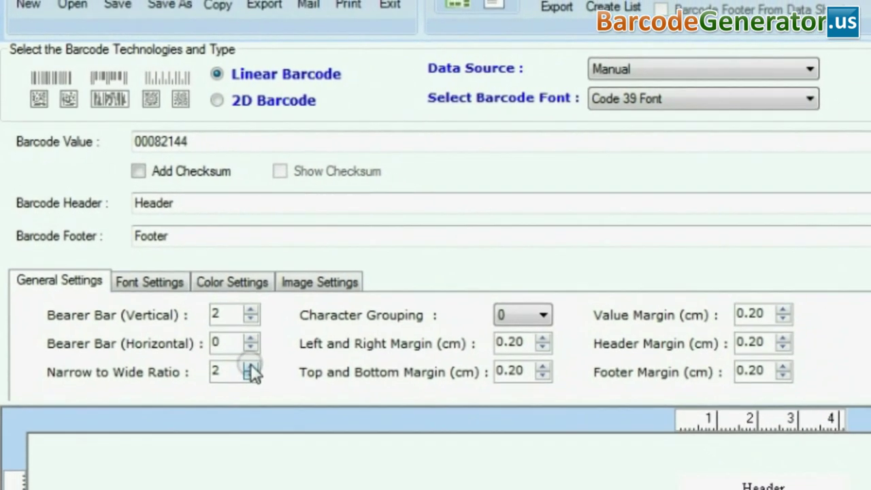
pyautogui.click(251, 367)
pyautogui.click(251, 376)
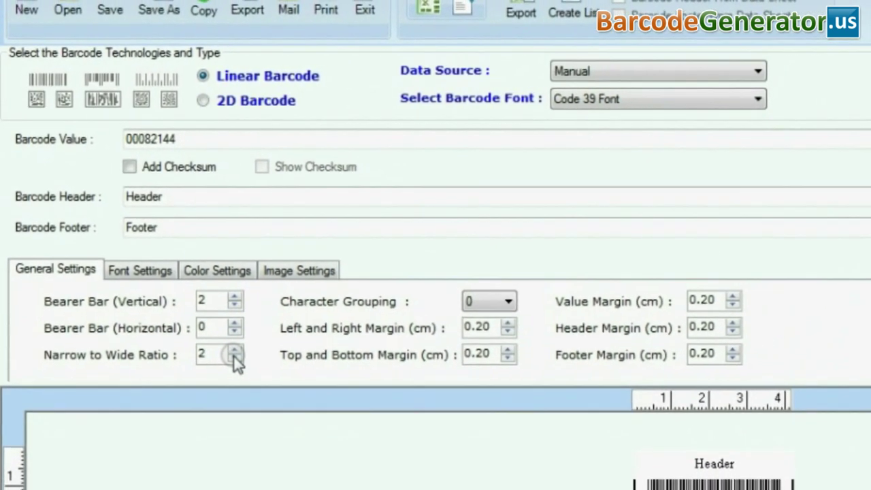
# Try character grouping in threes and fours, then leave it off with margin 0.20.
pyautogui.click(508, 301)
pyautogui.click(490, 334)
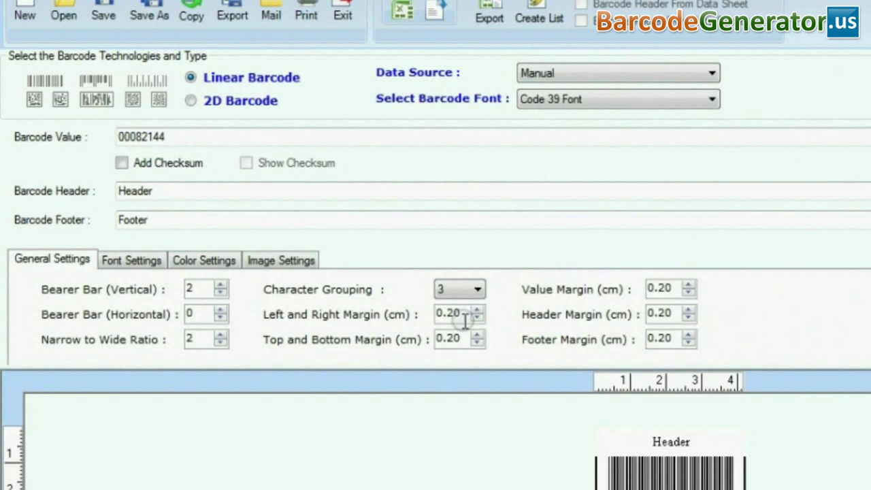
pyautogui.click(475, 290)
pyautogui.click(451, 326)
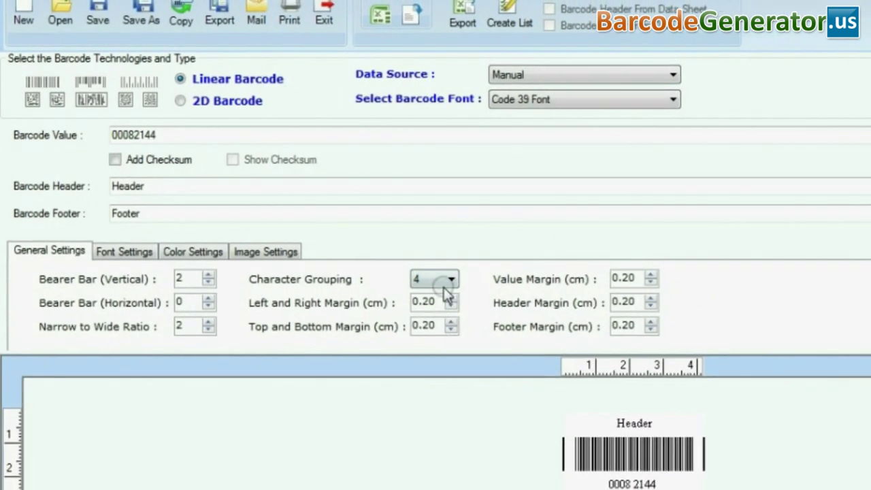
pyautogui.click(449, 279)
pyautogui.click(435, 291)
pyautogui.click(451, 297)
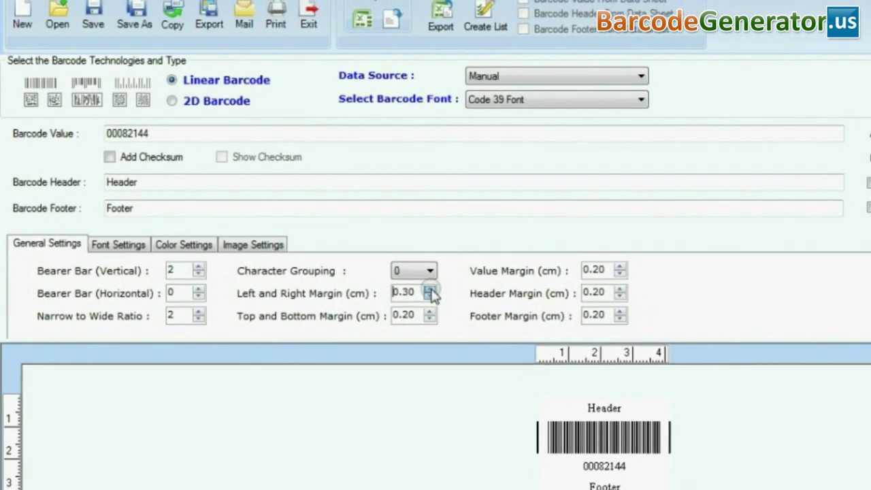
pyautogui.click(431, 297)
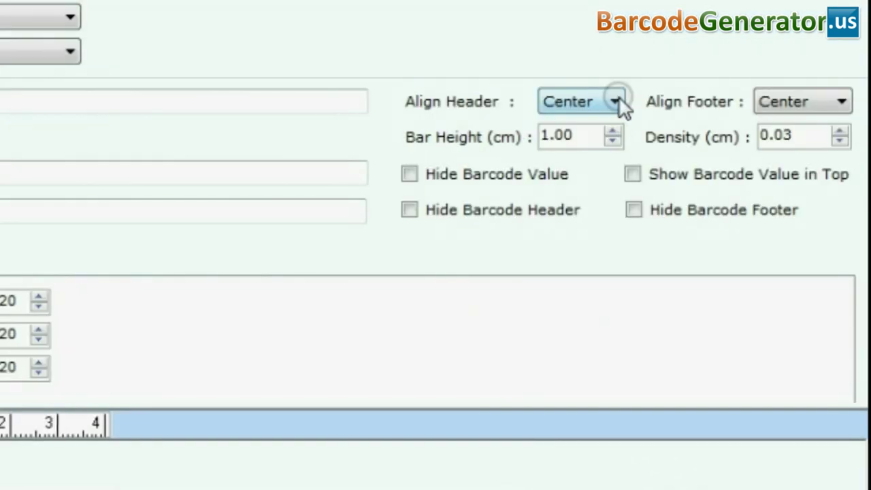
# Keep both header and footer alignment centred.
pyautogui.click(619, 102)
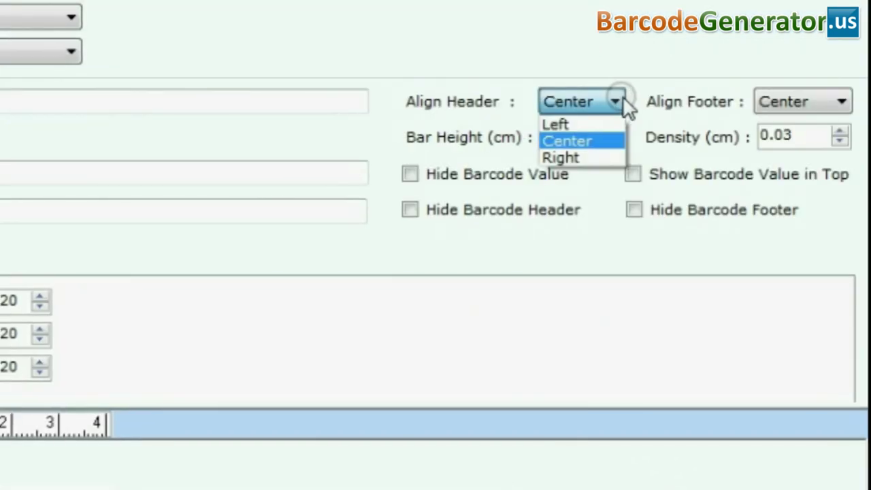
pyautogui.click(620, 102)
pyautogui.click(820, 102)
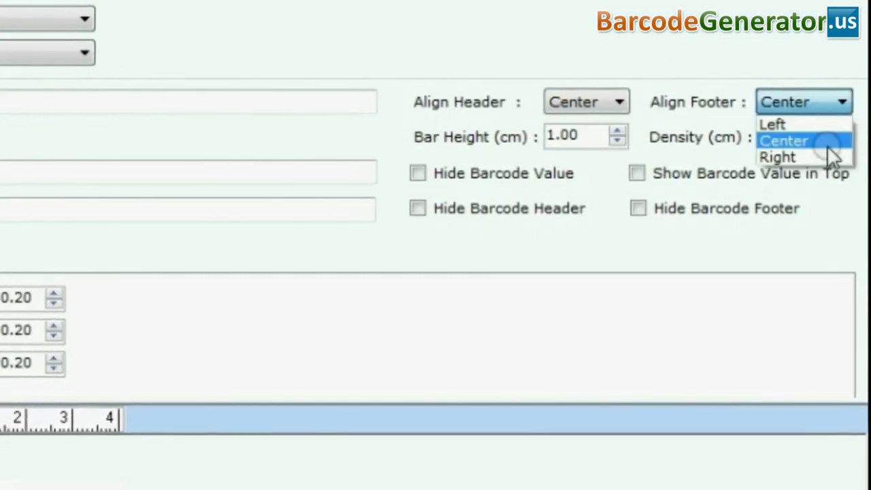
pyautogui.click(841, 100)
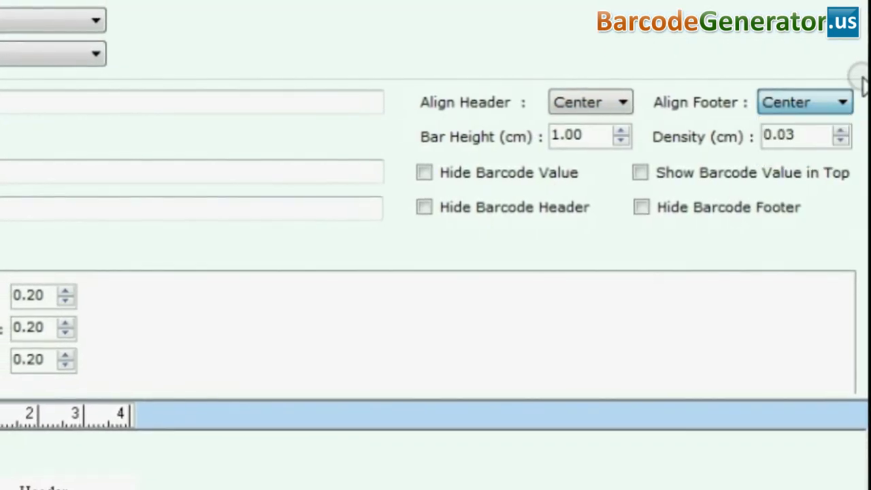
# Raise the bar height to 1.50 cm.
pyautogui.click(625, 131)
pyautogui.click(625, 132)
pyautogui.click(625, 131)
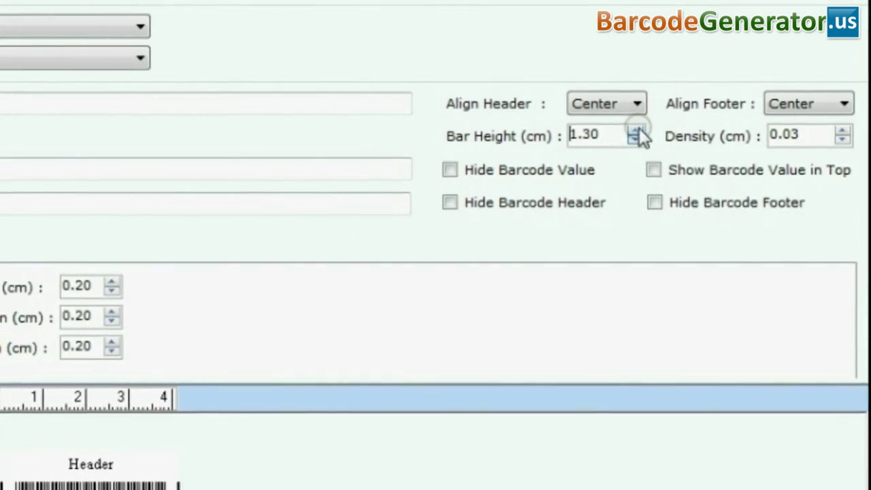
pyautogui.click(636, 131)
pyautogui.moveTo(599, 135); pyautogui.dragTo(581, 135)
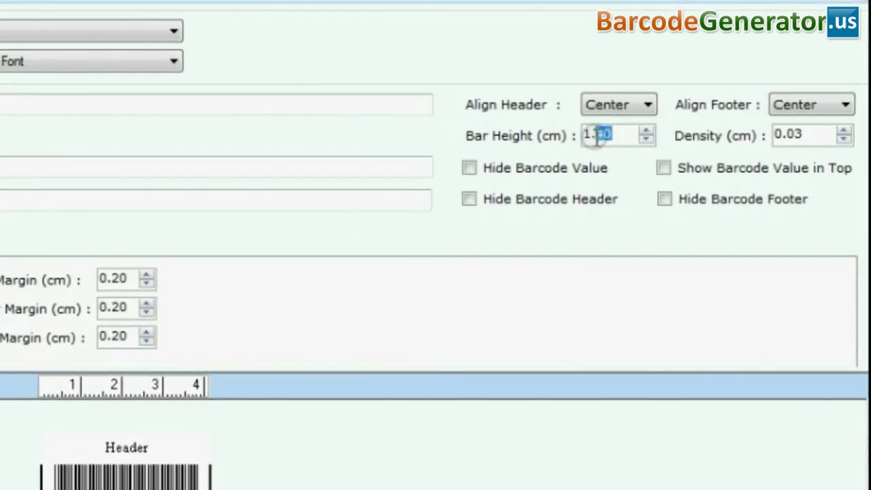
pyautogui.write('5')
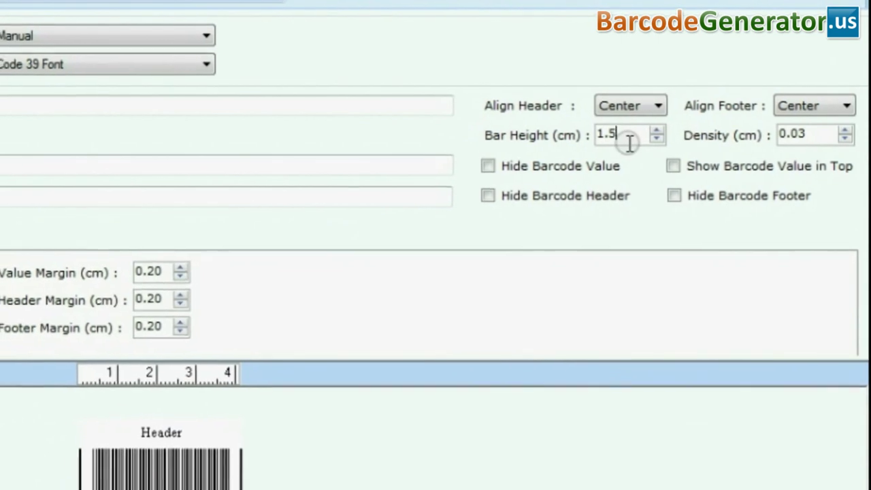
pyautogui.press('Return')
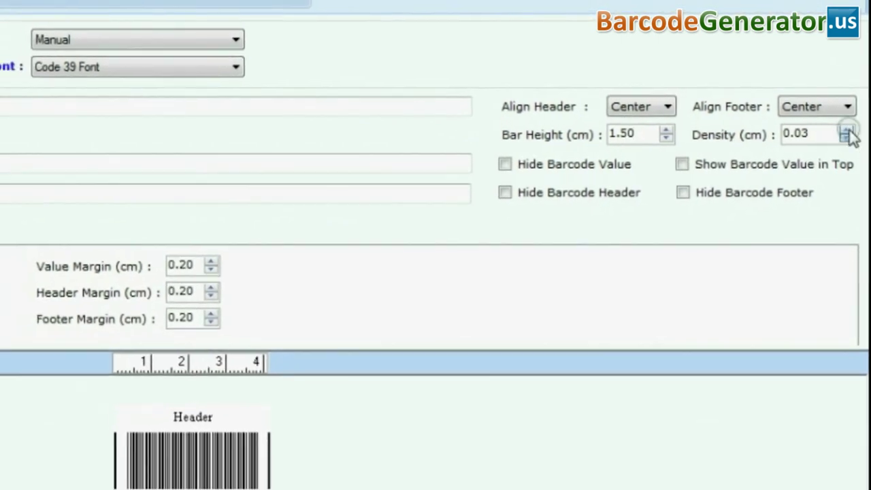
# Keep density at 0.03 cm and the barcode value visible.
pyautogui.click(846, 131)
pyautogui.click(846, 139)
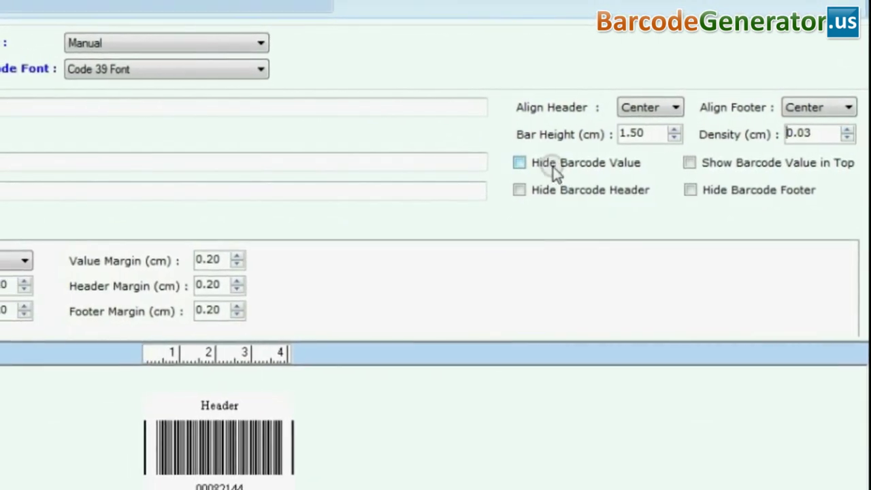
pyautogui.click(555, 168)
pyautogui.click(554, 169)
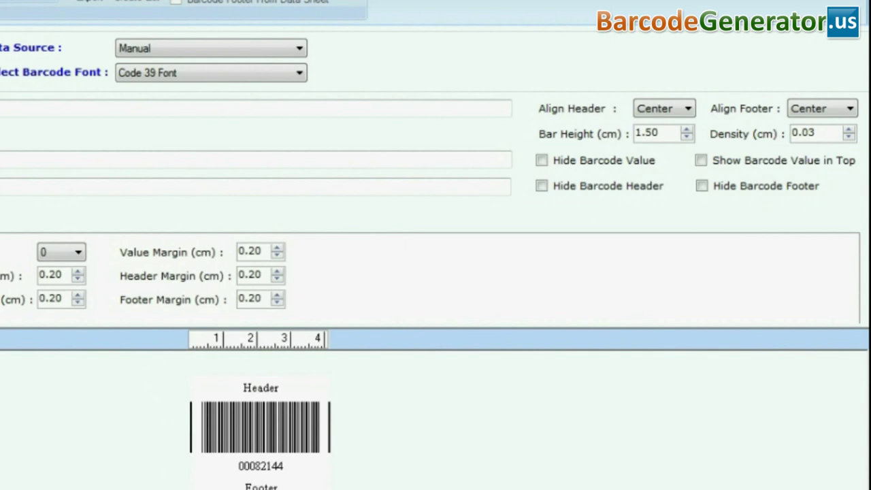
# In Font Settings, try strikeout and underline on the header font, then discard them.
pyautogui.click(0, 223)
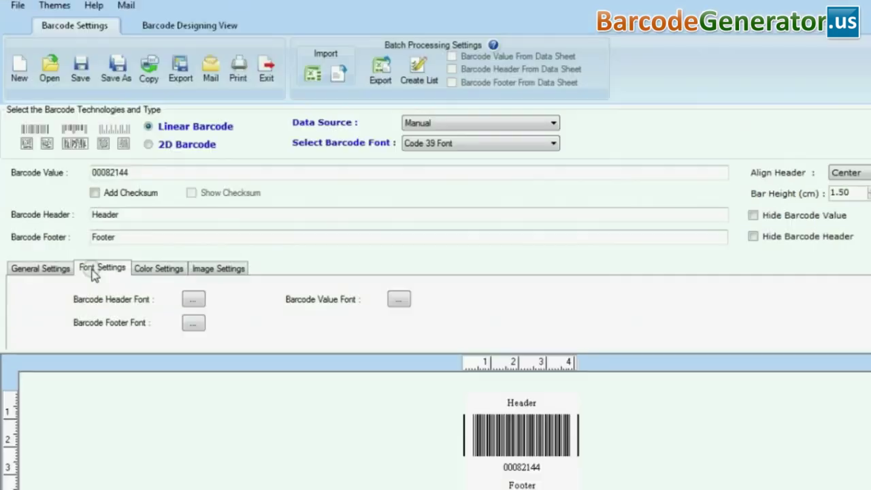
pyautogui.click(194, 299)
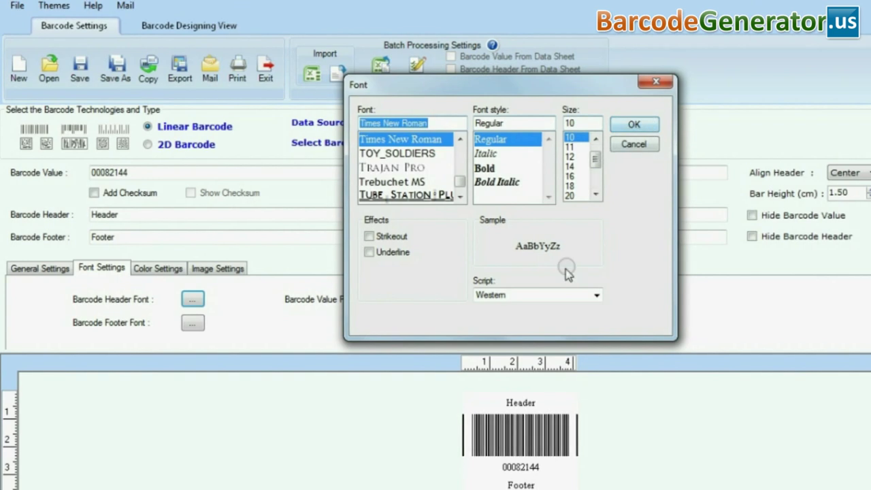
pyautogui.click(565, 294)
pyautogui.click(370, 240)
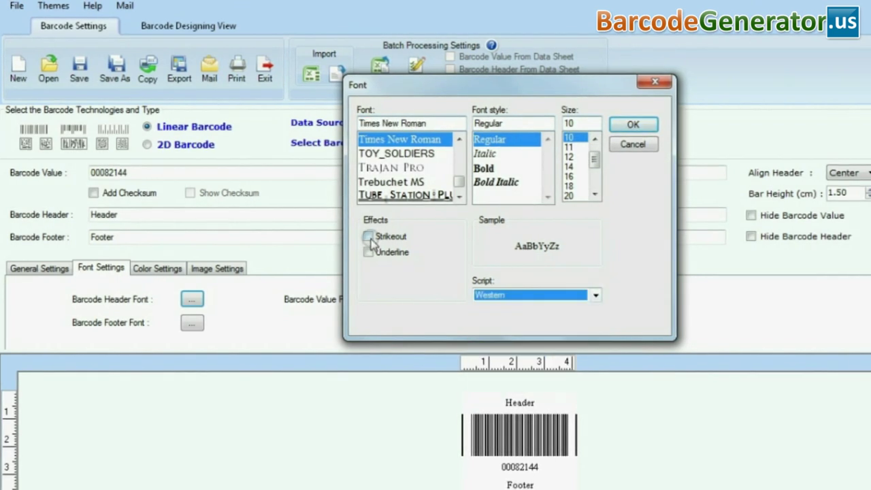
pyautogui.click(370, 238)
pyautogui.click(368, 254)
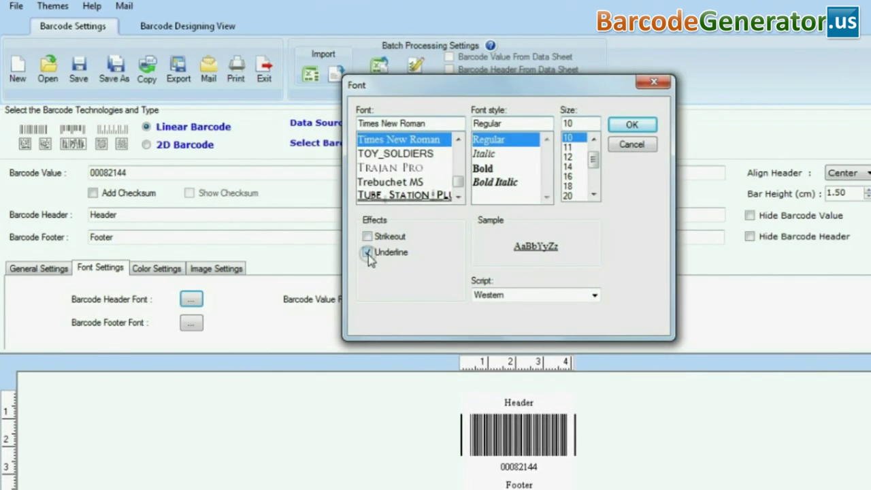
pyautogui.click(631, 146)
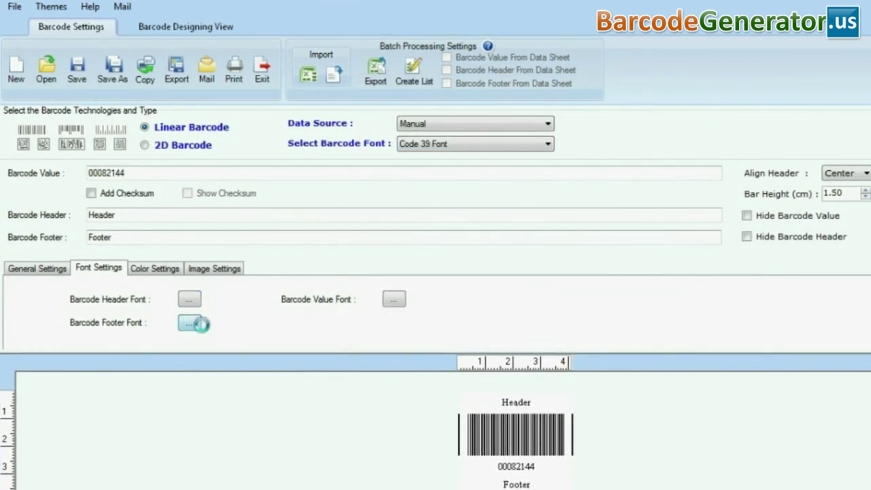
# Keep the footer font at Times New Roman Regular 10 without strikeout.
pyautogui.click(196, 324)
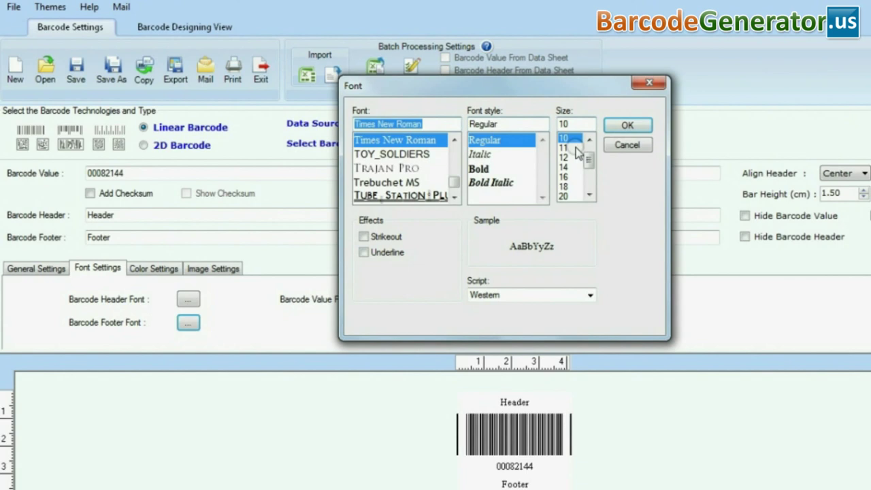
pyautogui.click(530, 295)
pyautogui.click(490, 306)
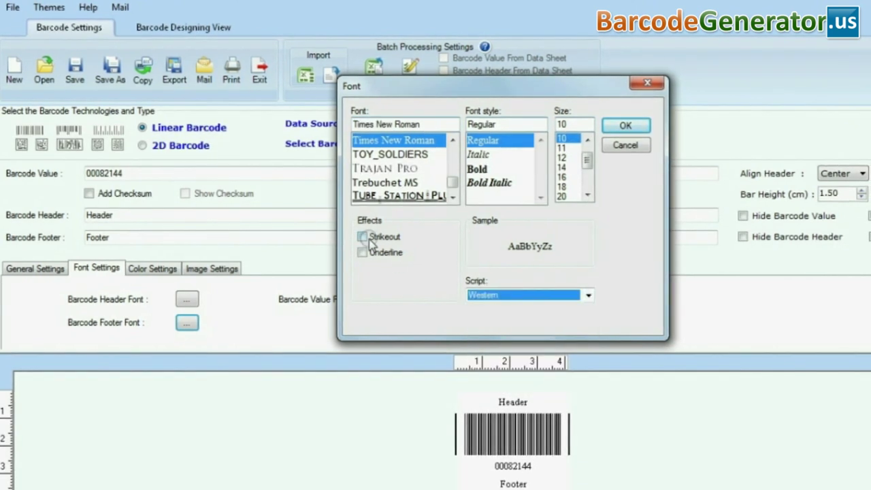
pyautogui.click(364, 237)
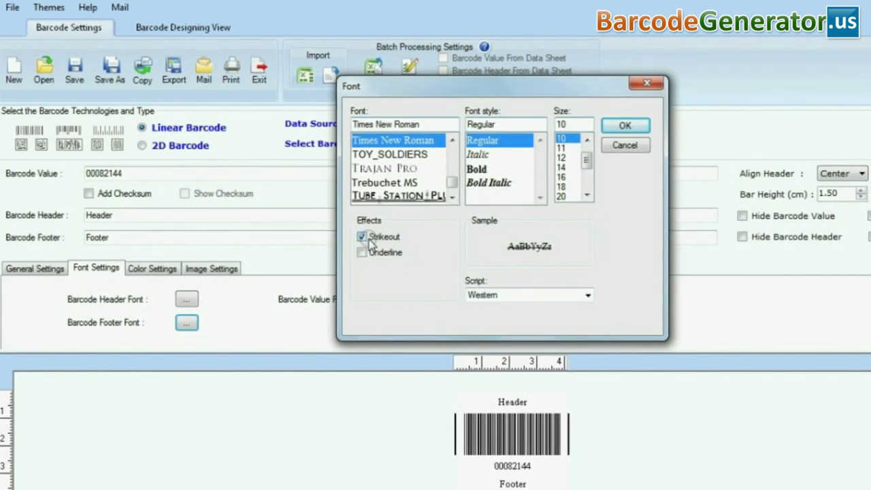
pyautogui.click(640, 134)
# Review the barcode value font and leave it at Times New Roman Regular 10.
pyautogui.click(390, 298)
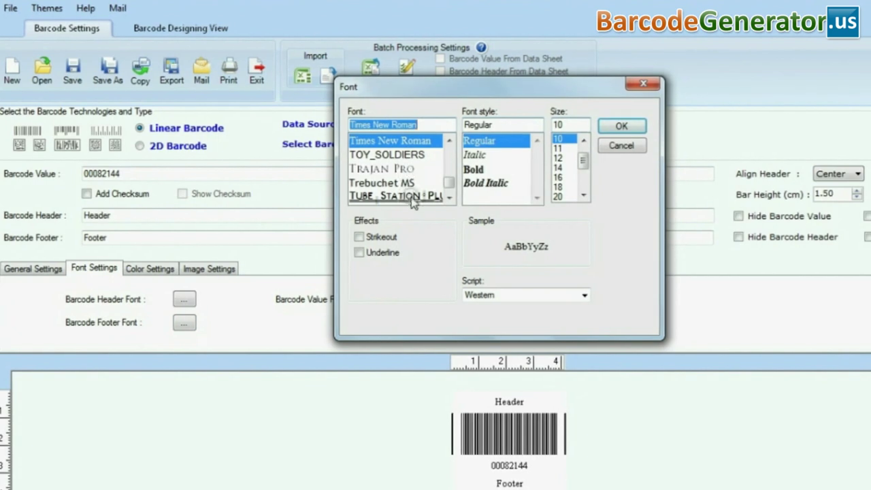
pyautogui.click(490, 296)
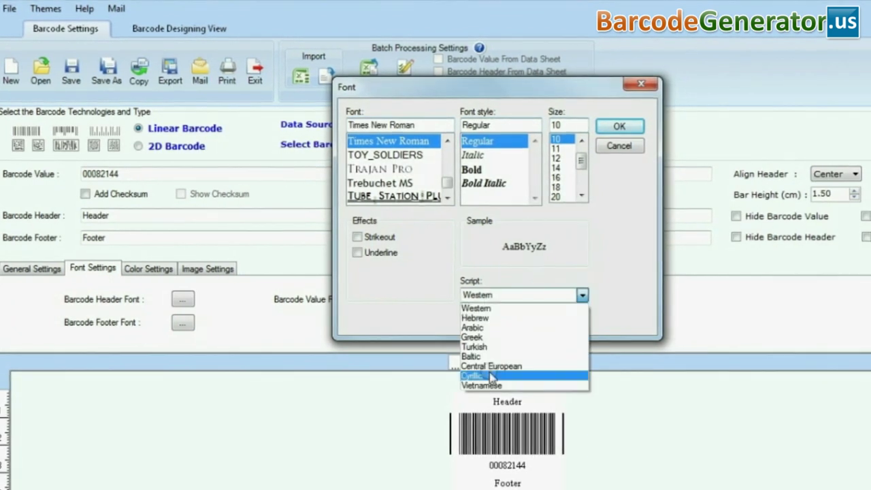
pyautogui.click(477, 259)
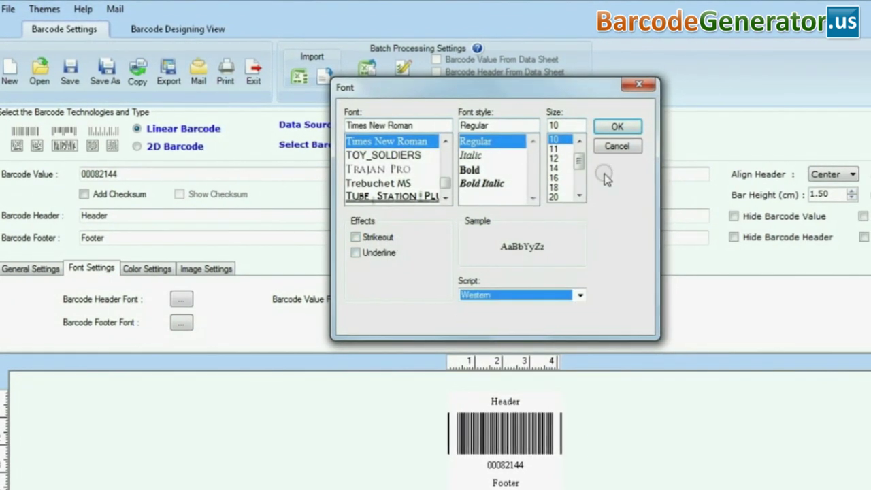
pyautogui.click(612, 147)
pyautogui.click(413, 257)
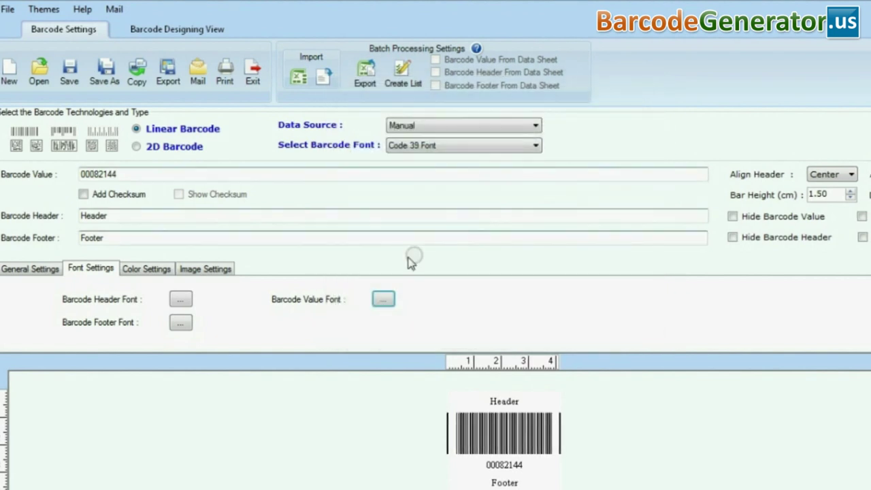
# In Color Settings, check the barcode background colour and leave it unchanged.
pyautogui.click(139, 270)
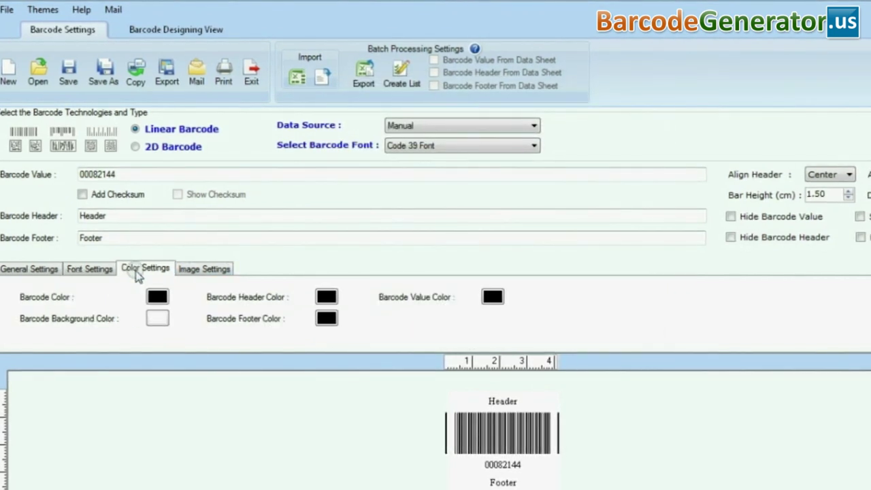
pyautogui.click(155, 316)
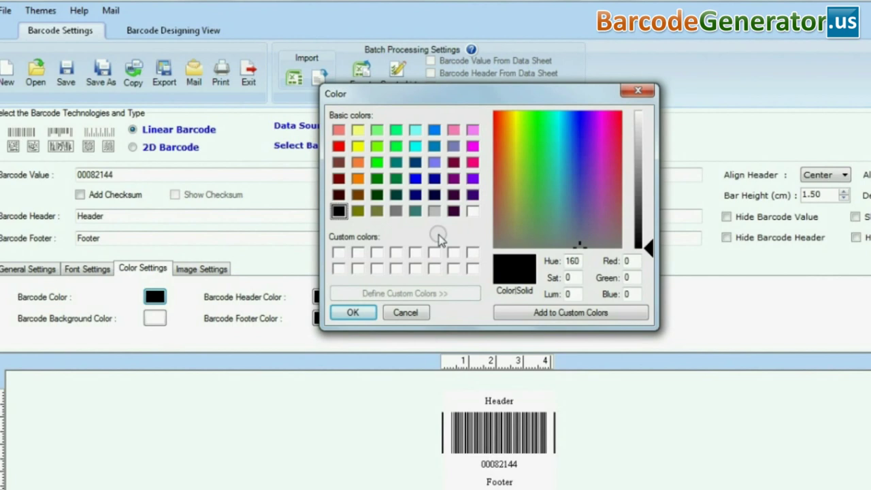
pyautogui.click(405, 313)
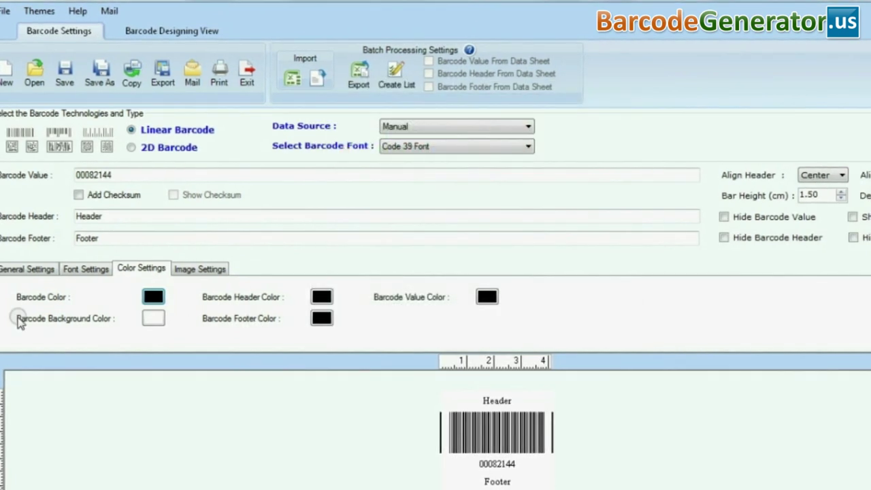
pyautogui.click(153, 318)
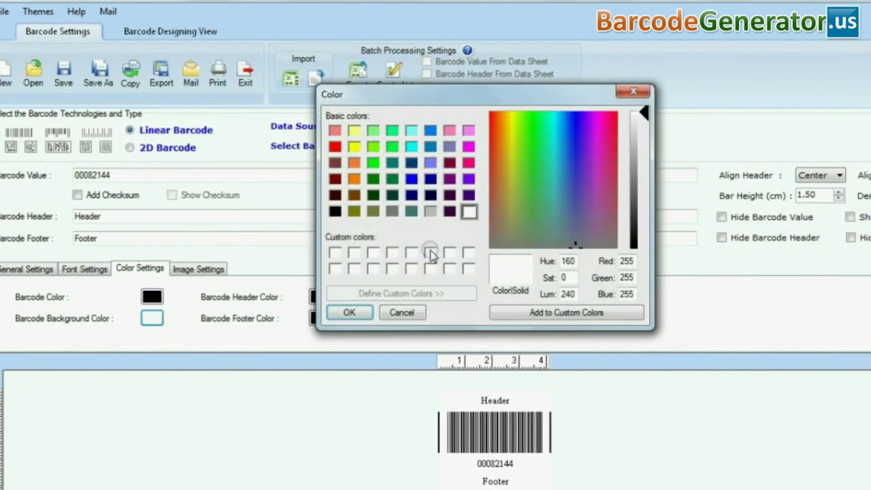
pyautogui.click(398, 317)
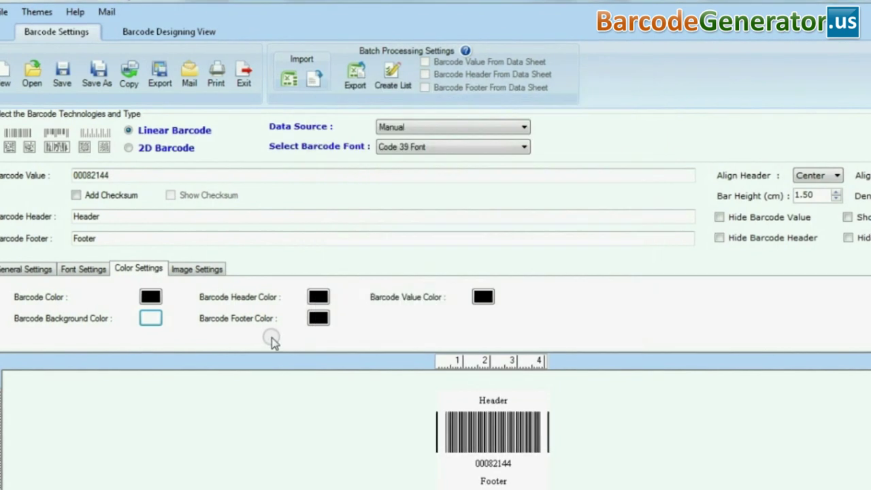
# Check the header, footer and value colours, keeping them black.
pyautogui.click(317, 316)
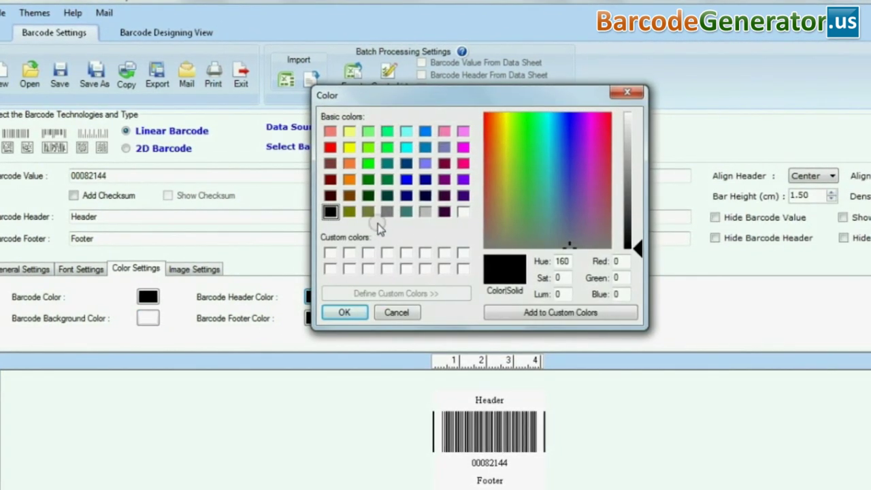
pyautogui.click(397, 314)
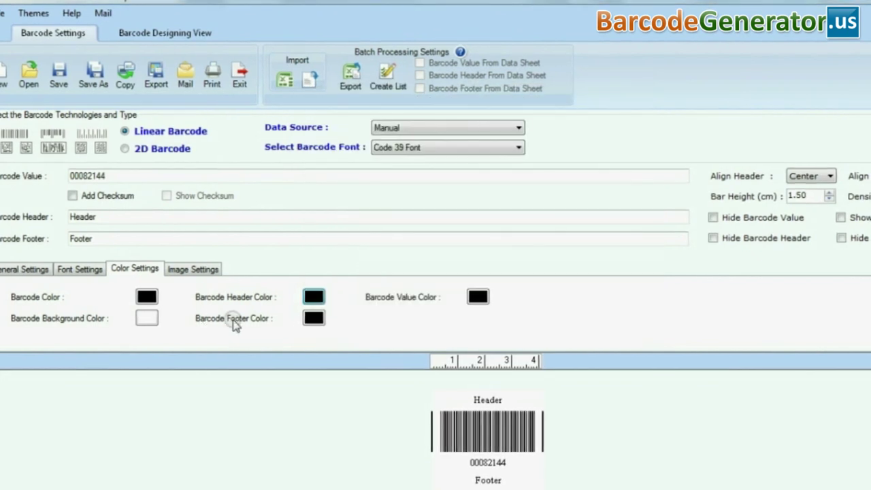
pyautogui.click(312, 320)
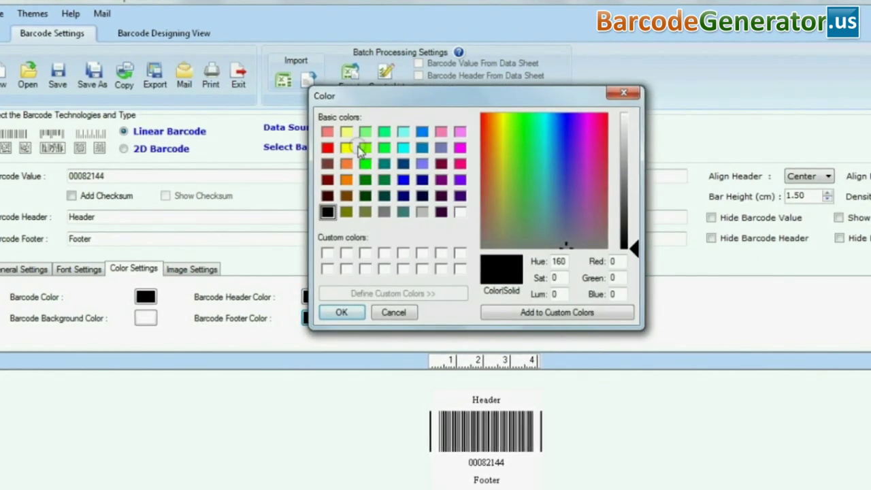
pyautogui.click(390, 313)
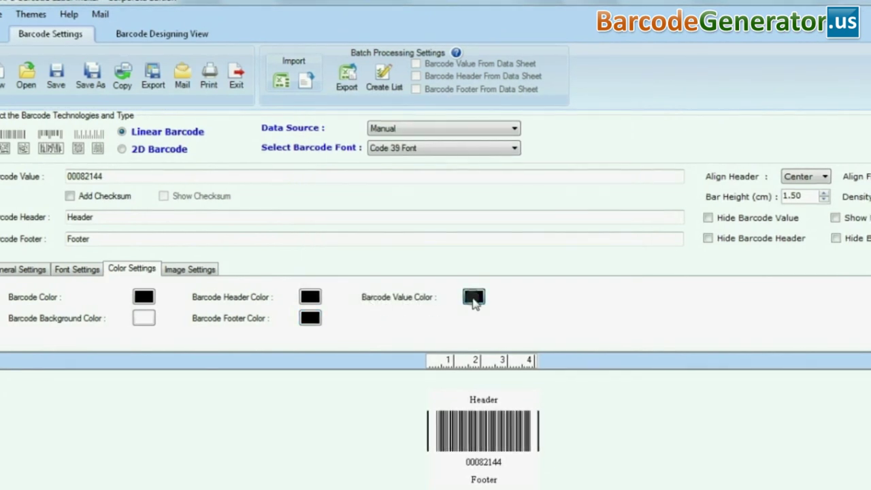
pyautogui.click(474, 298)
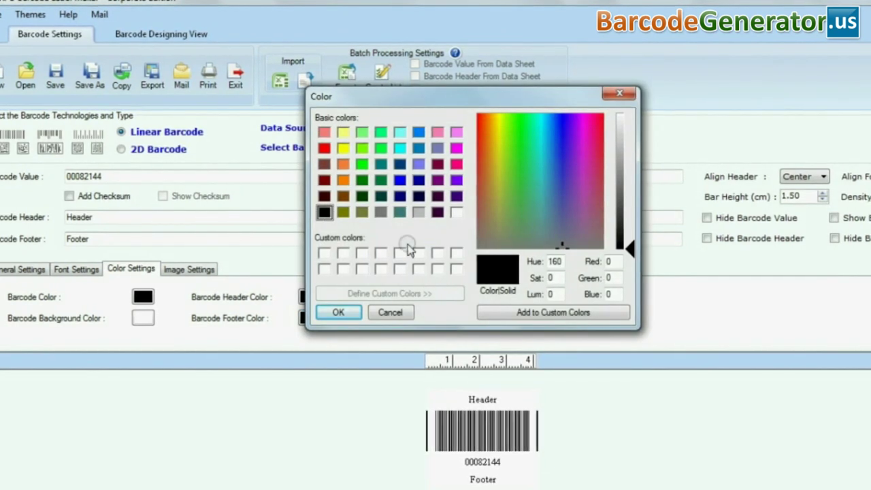
pyautogui.click(389, 313)
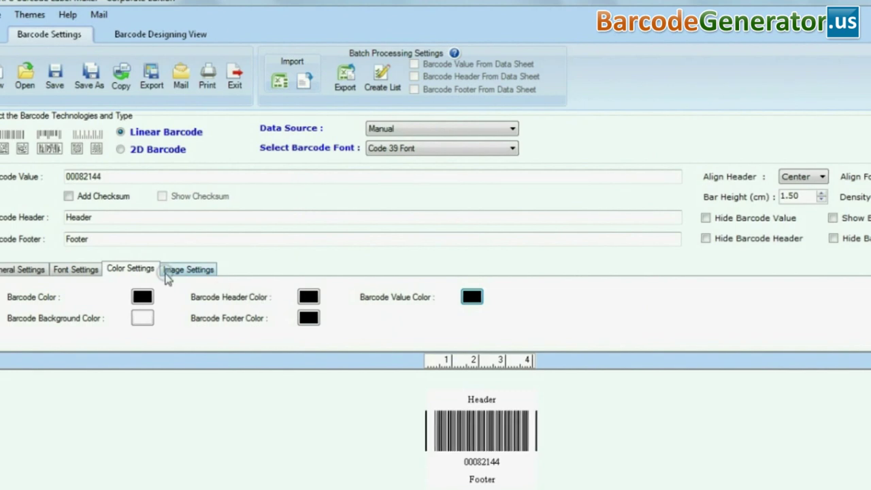
# In Image Settings, rotate the barcode orientation to 90°.
pyautogui.click(190, 270)
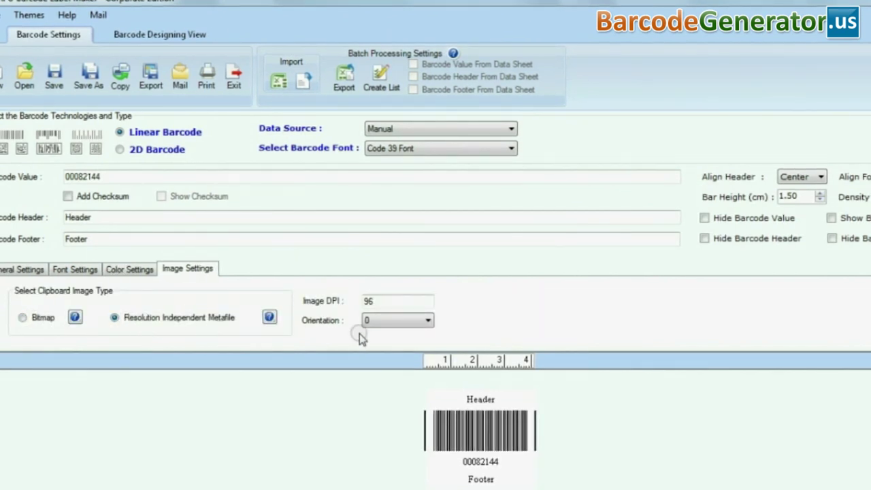
pyautogui.click(383, 323)
pyautogui.click(385, 343)
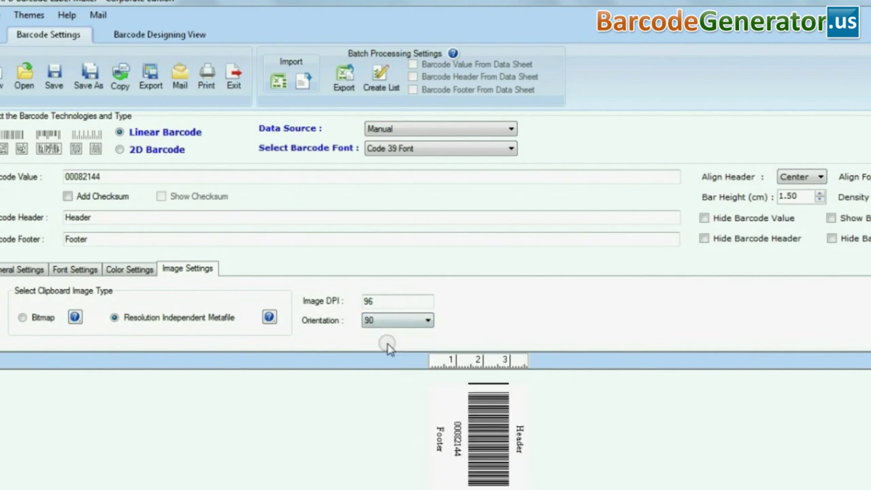
pyautogui.click(380, 302)
# Return orientation to 0 and set manual print layout with 3 label rows.
pyautogui.click(350, 311)
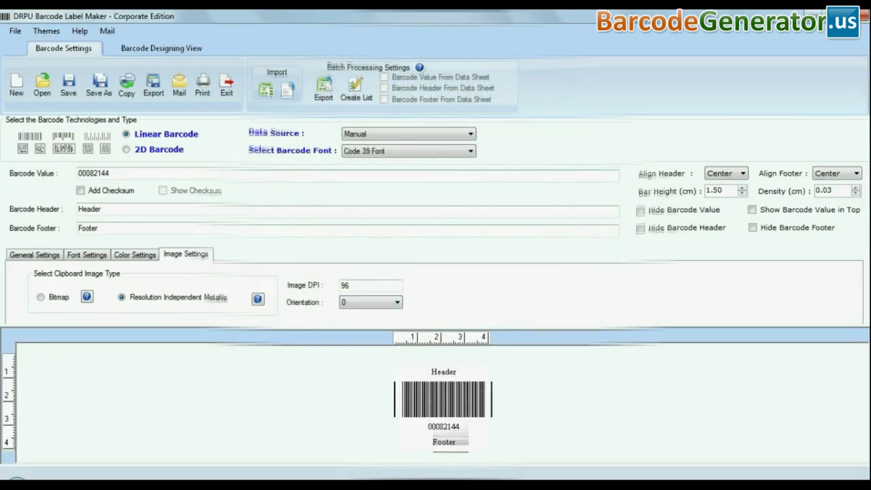
pyautogui.click(201, 92)
pyautogui.click(218, 115)
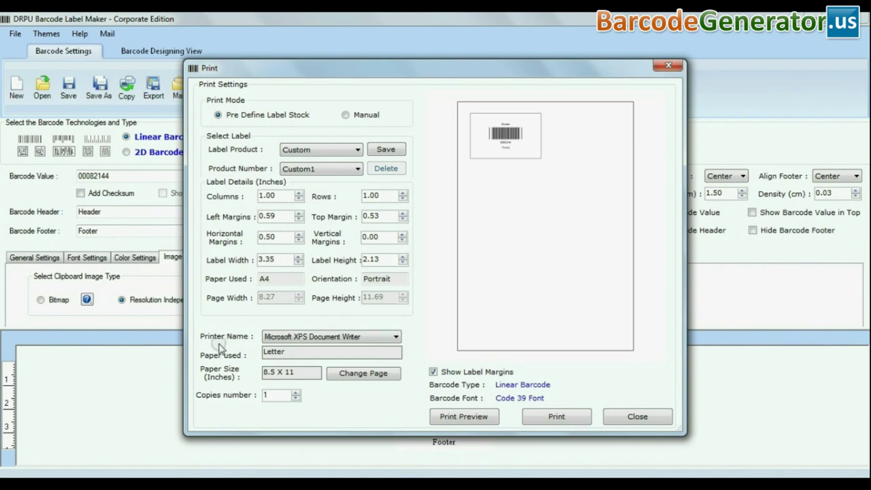
pyautogui.click(346, 115)
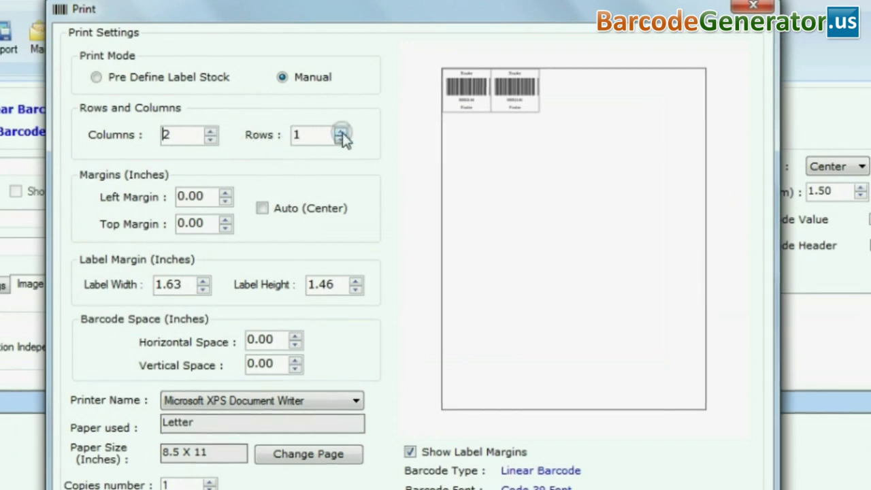
pyautogui.click(343, 132)
pyautogui.click(342, 132)
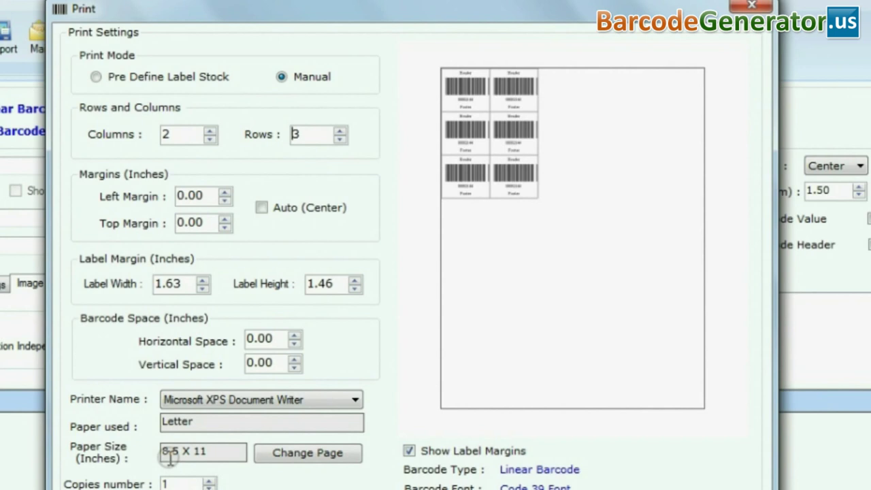
# Change the page paper size to A4.
pyautogui.click(287, 457)
pyautogui.click(389, 229)
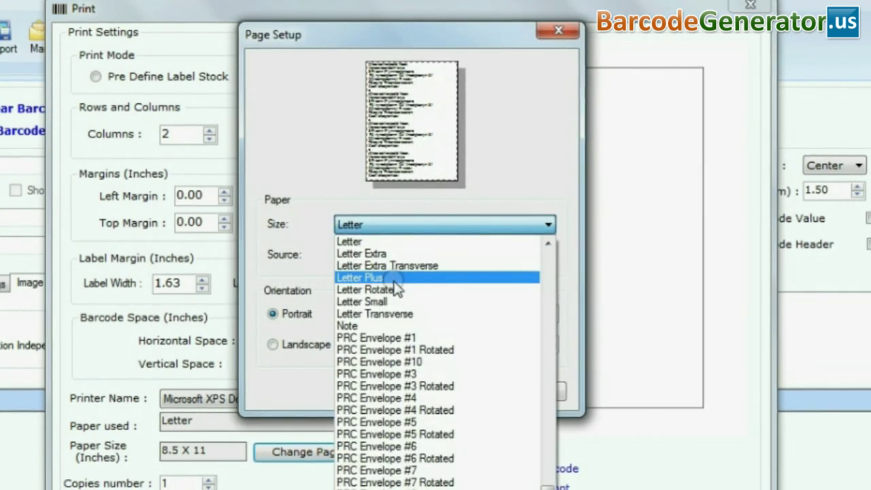
pyautogui.press('a')
pyautogui.click(397, 314)
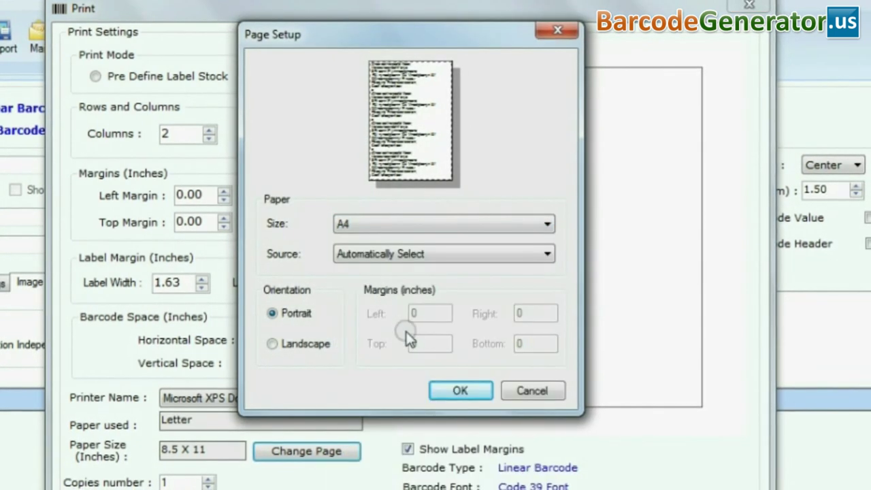
pyautogui.click(444, 390)
pyautogui.click(178, 282)
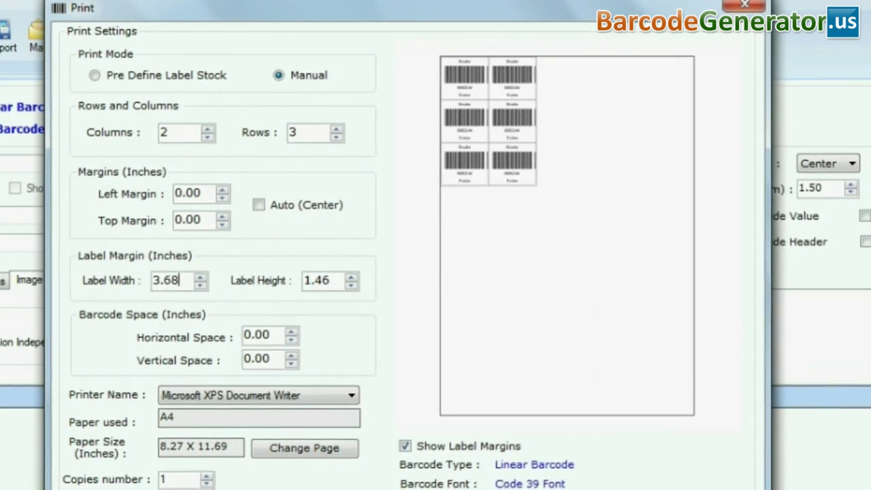
# Set the label height to 3.90, leaving automatic centering off.
pyautogui.moveTo(328, 279); pyautogui.dragTo(287, 279)
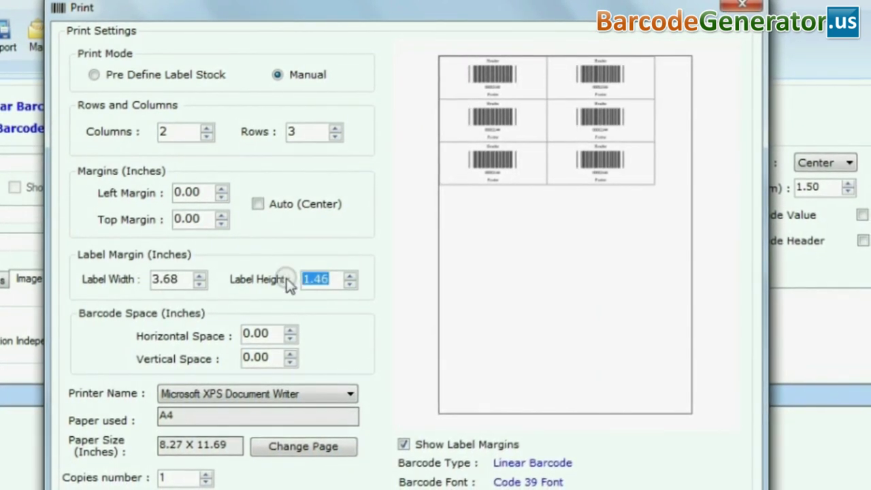
pyautogui.write('3.90')
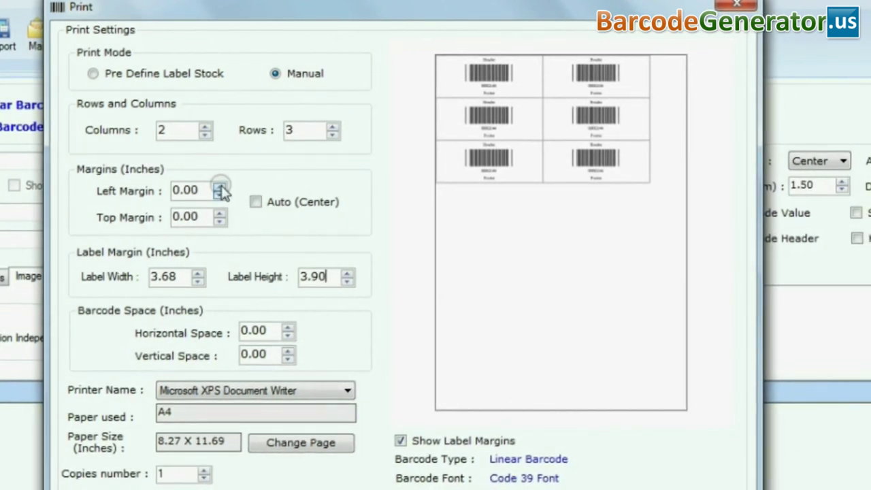
pyautogui.click(254, 201)
pyautogui.click(254, 200)
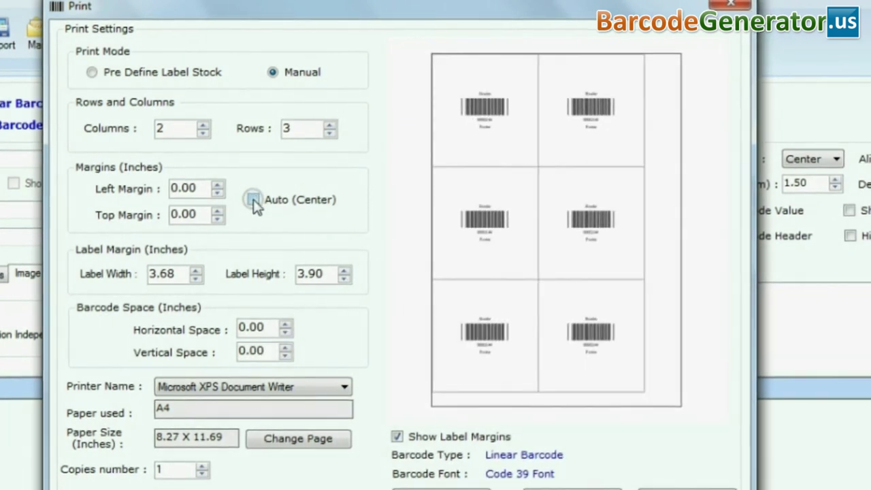
# Set left margin 0.50, top margin 0.30, horizontal space 0.20 and 3 copies.
pyautogui.click(218, 185)
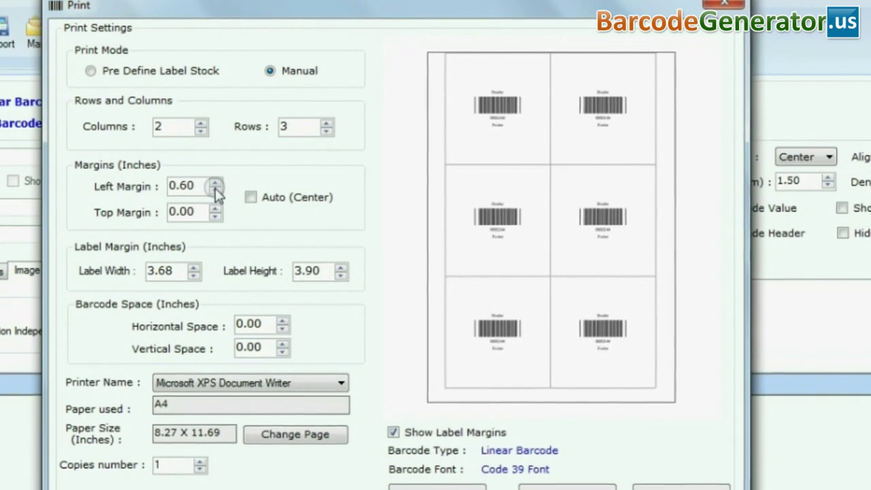
pyautogui.click(216, 207)
pyautogui.click(216, 207)
pyautogui.click(215, 208)
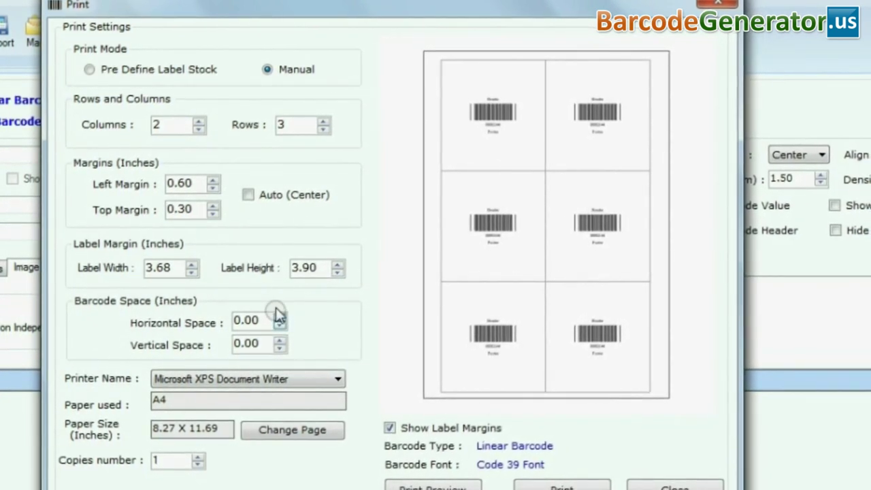
pyautogui.click(214, 181)
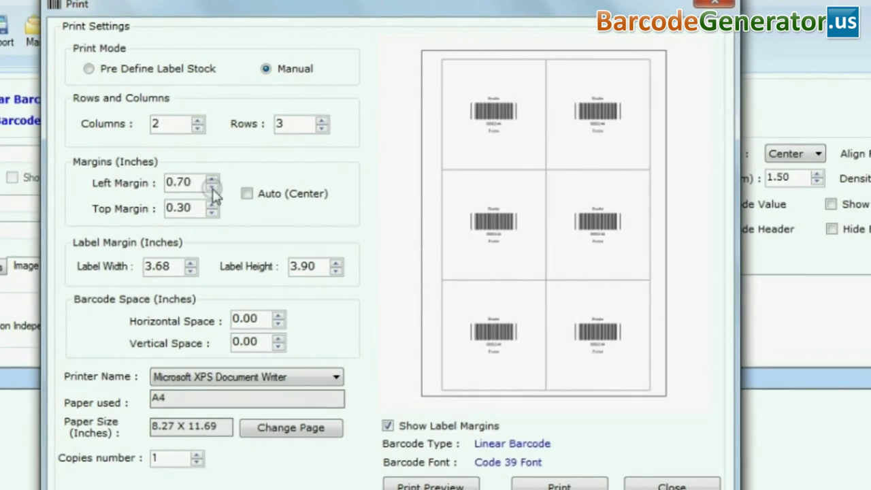
pyautogui.click(276, 314)
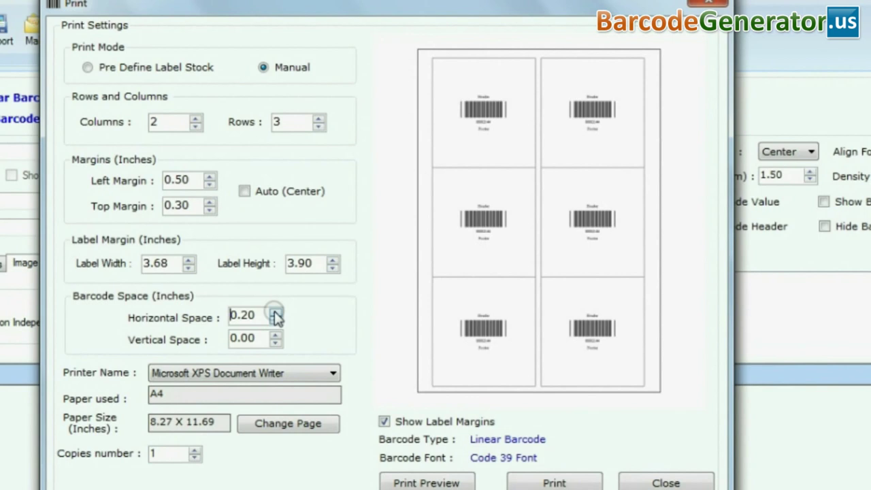
pyautogui.click(196, 449)
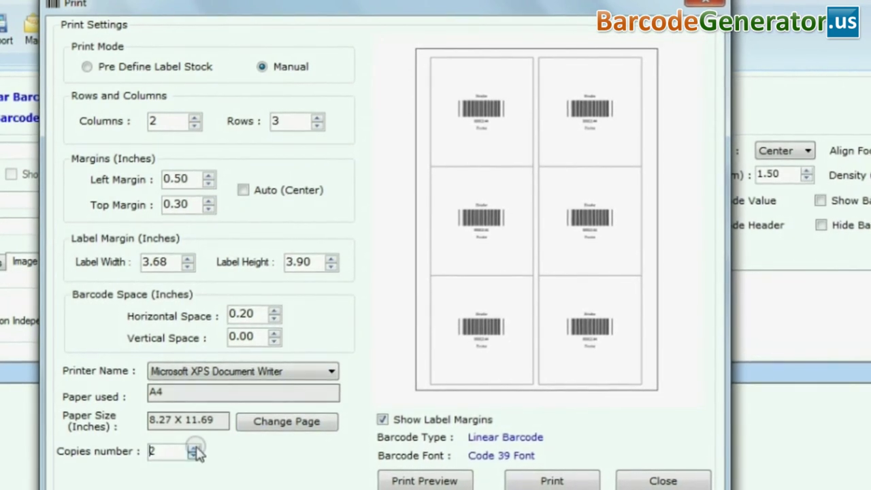
# Preview the six-label A4 sheet full screen and zoom in on the labels.
pyautogui.click(423, 480)
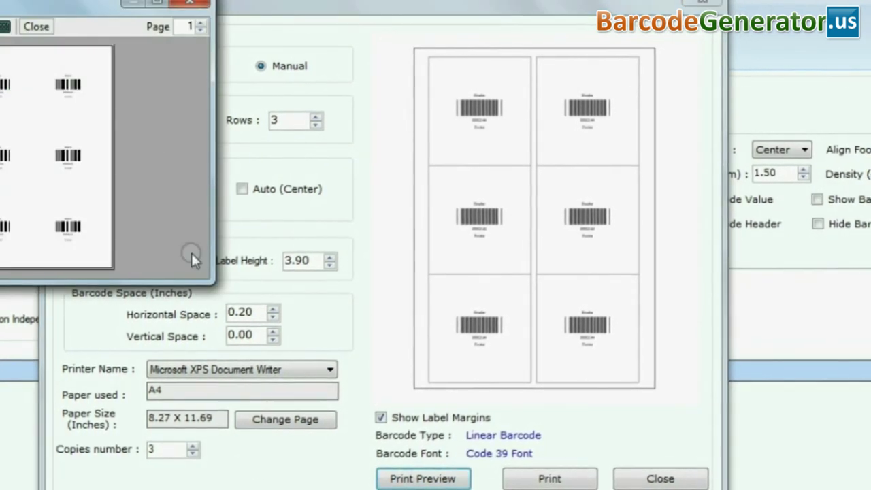
pyautogui.click(157, 4)
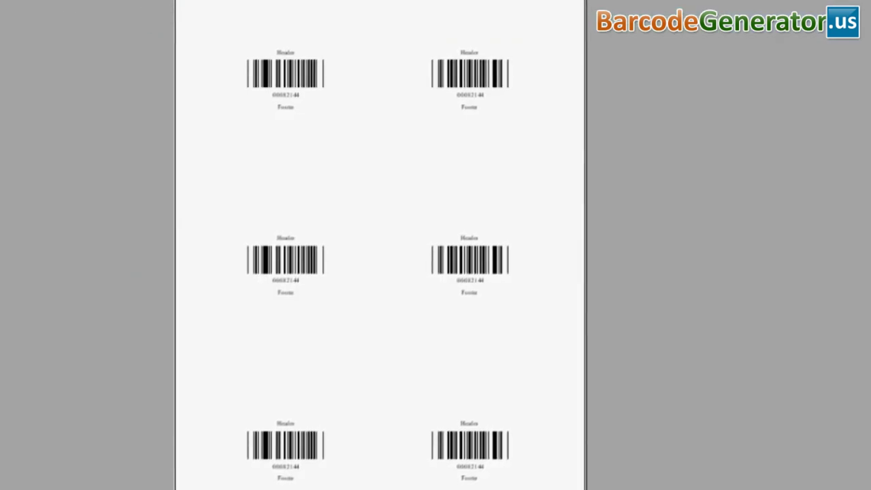
pyautogui.click(164, 190)
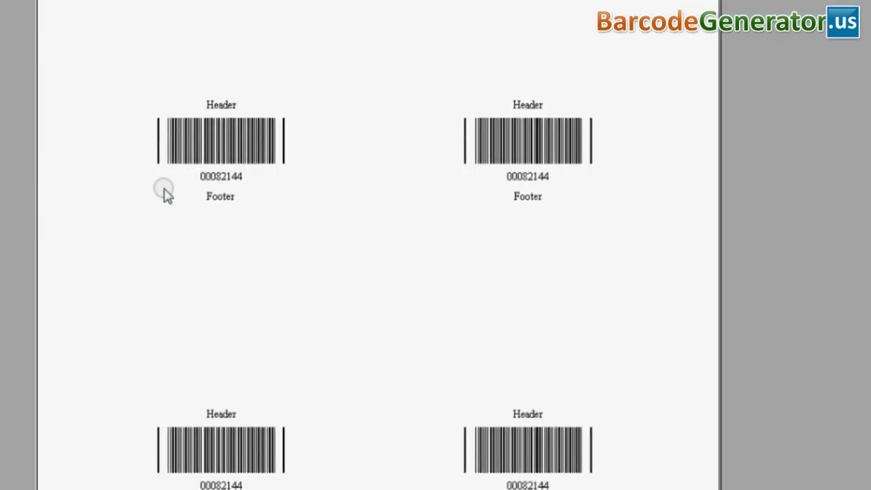